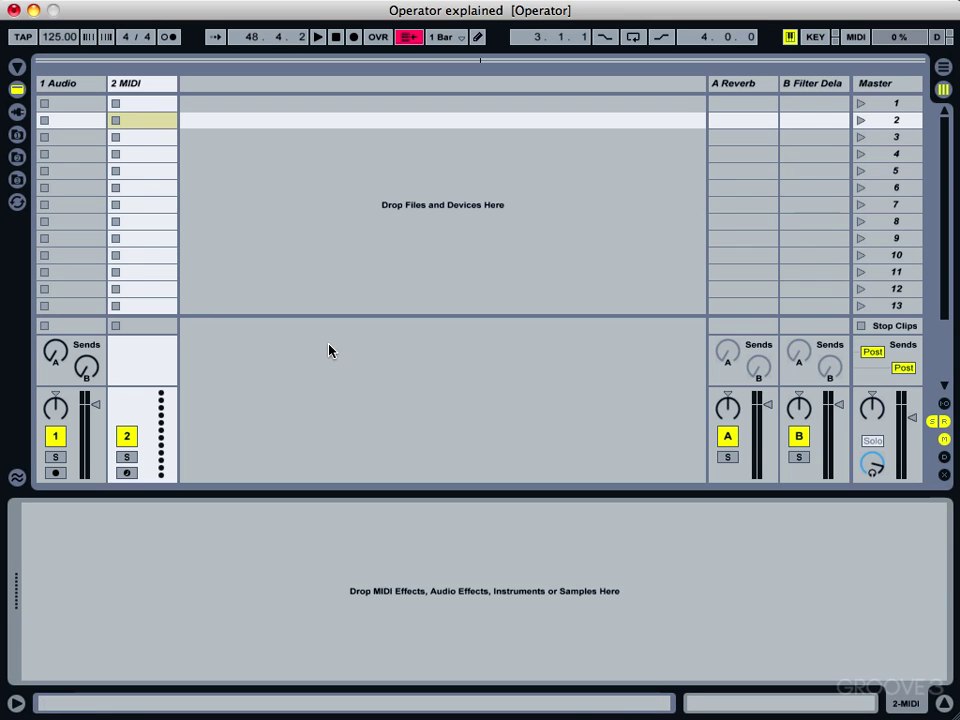
# - In the Live Devices browser, expand Instruments to list Analog, Collision, Operator, Sampler and others
pyautogui.click(17, 92)
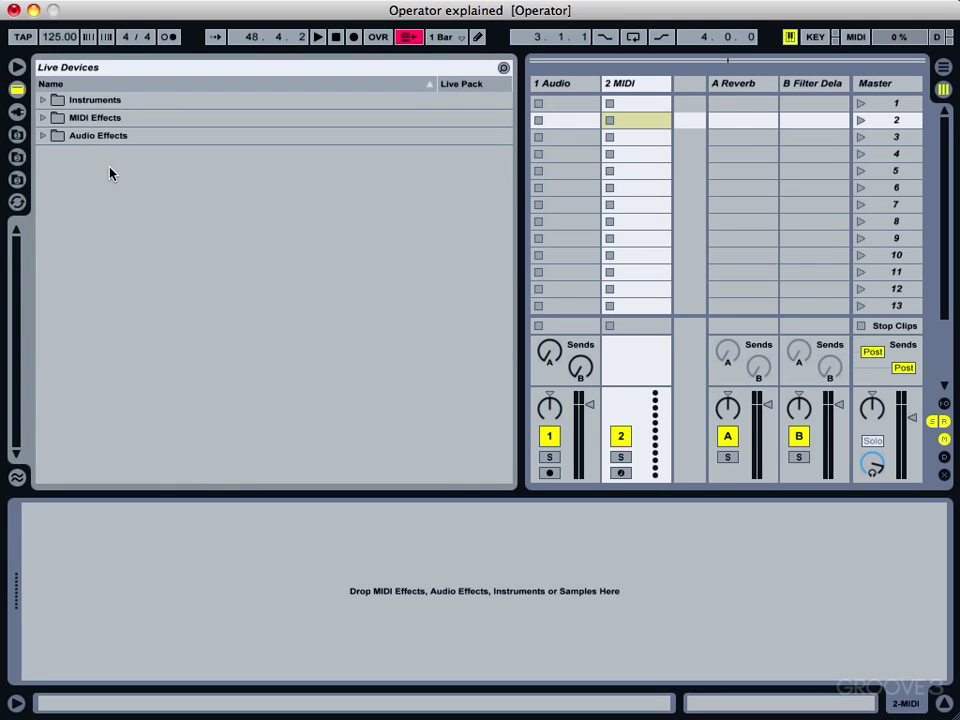
pyautogui.click(44, 100)
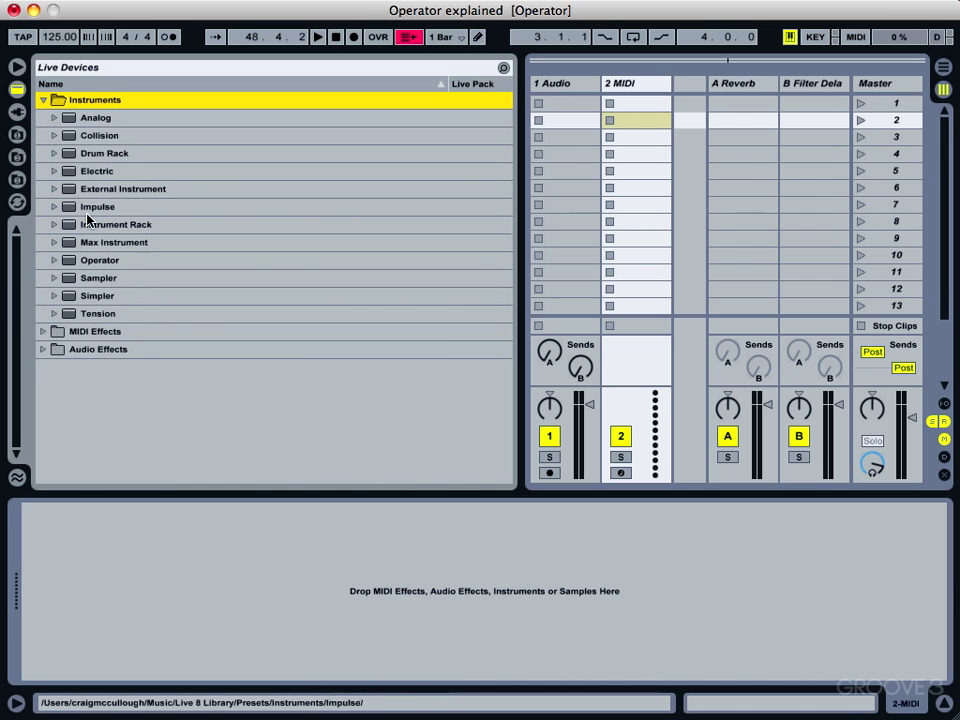
pyautogui.click(54, 260)
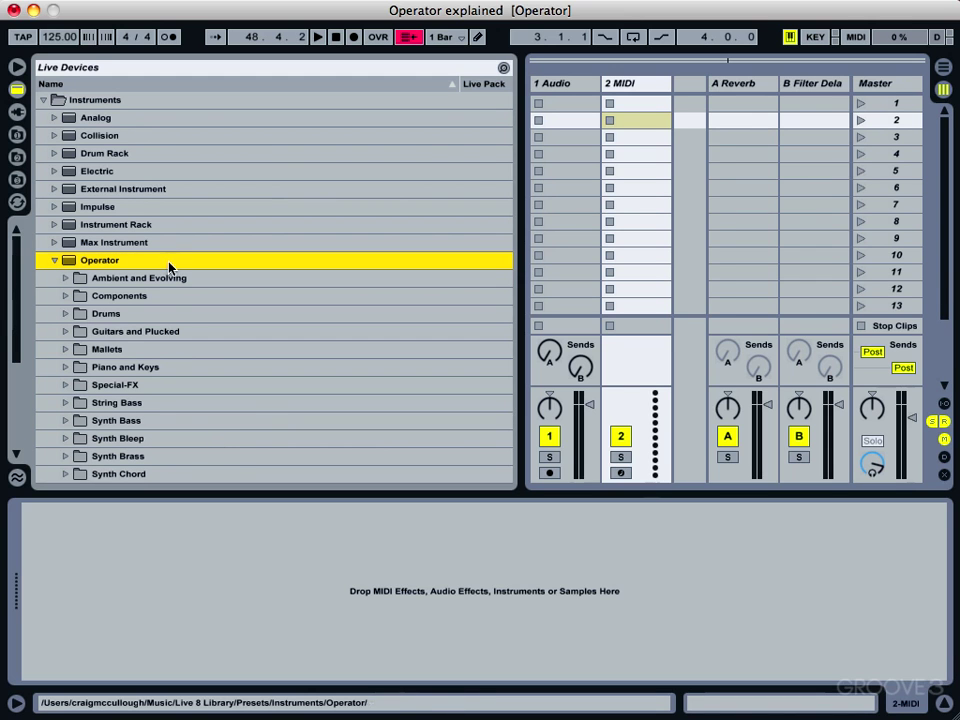
pyautogui.click(16, 90)
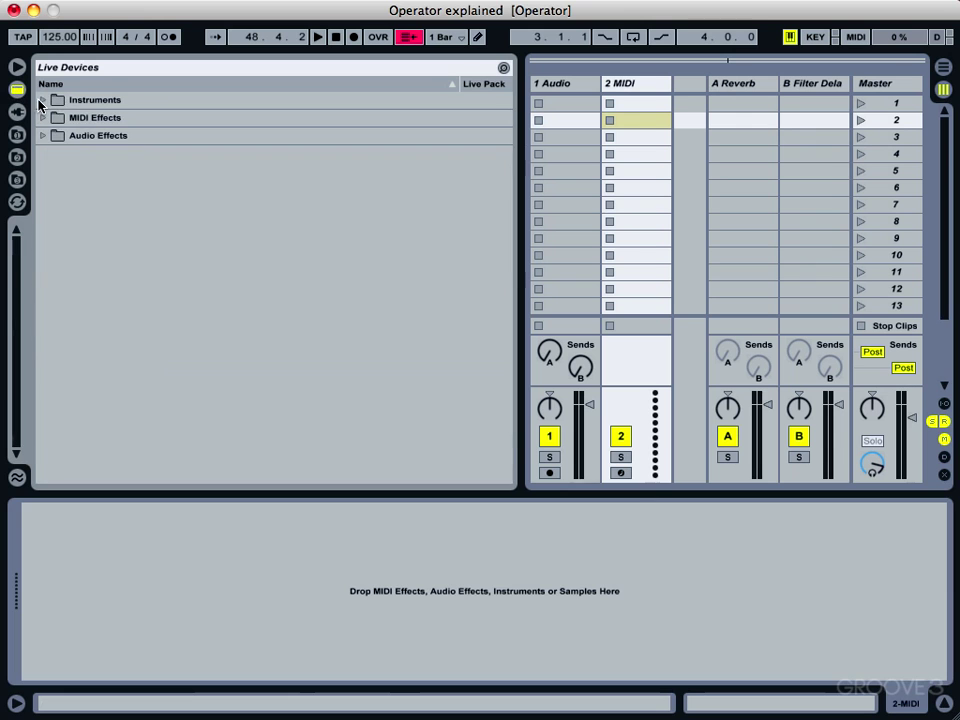
pyautogui.click(43, 101)
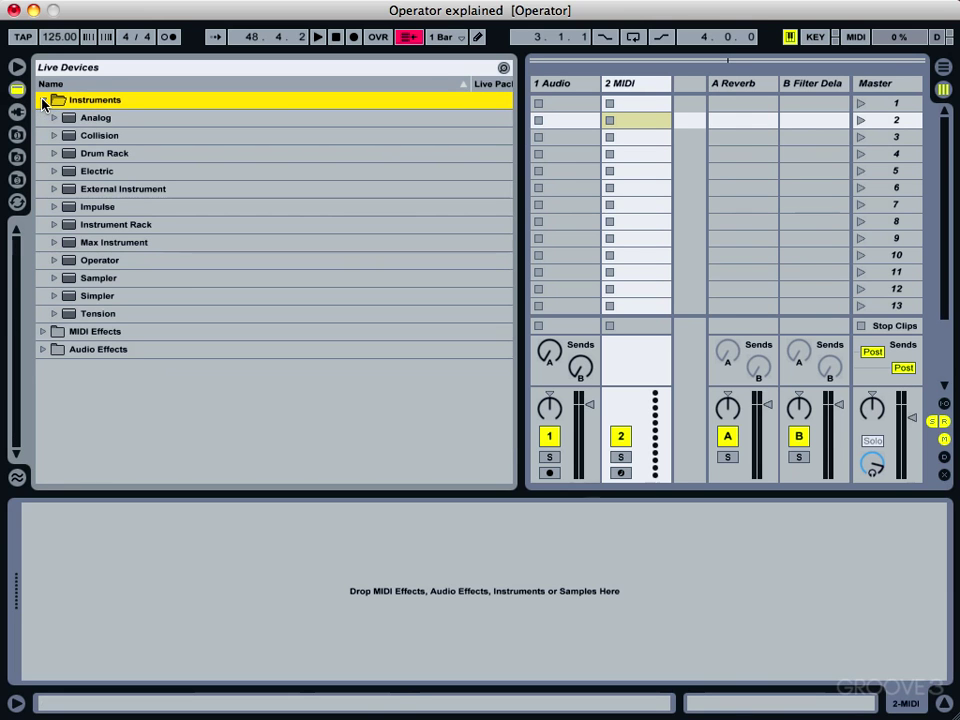
# - Load Operator onto the 2 MIDI track and delete the extra 3 Operator track
pyautogui.moveTo(70, 264); pyautogui.dragTo(656, 100)
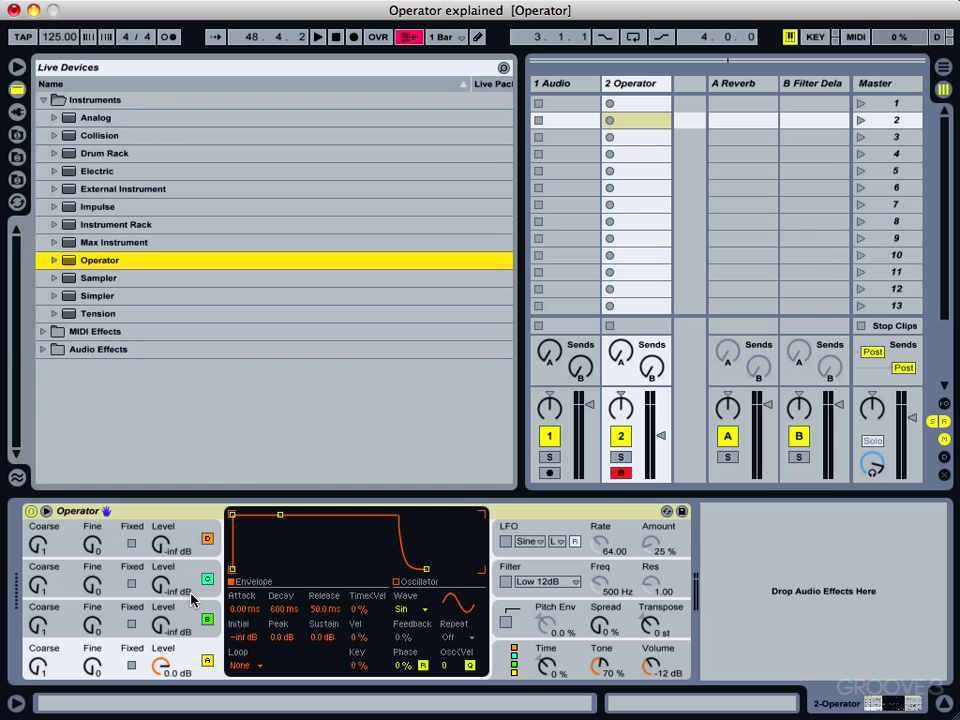
pyautogui.click(555, 90)
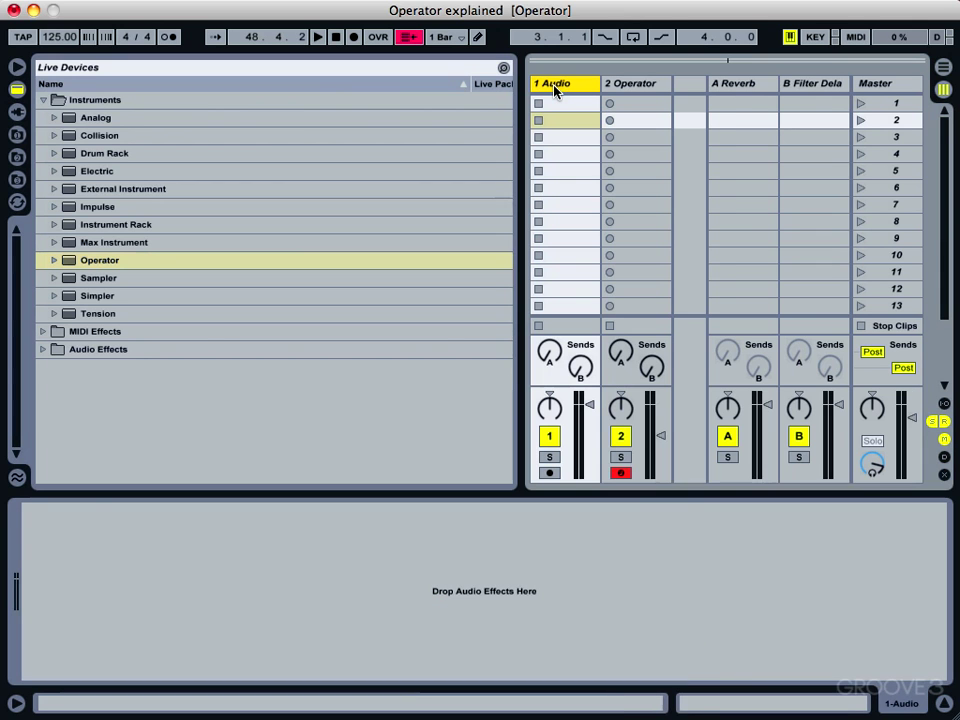
pyautogui.doubleClick(97, 266)
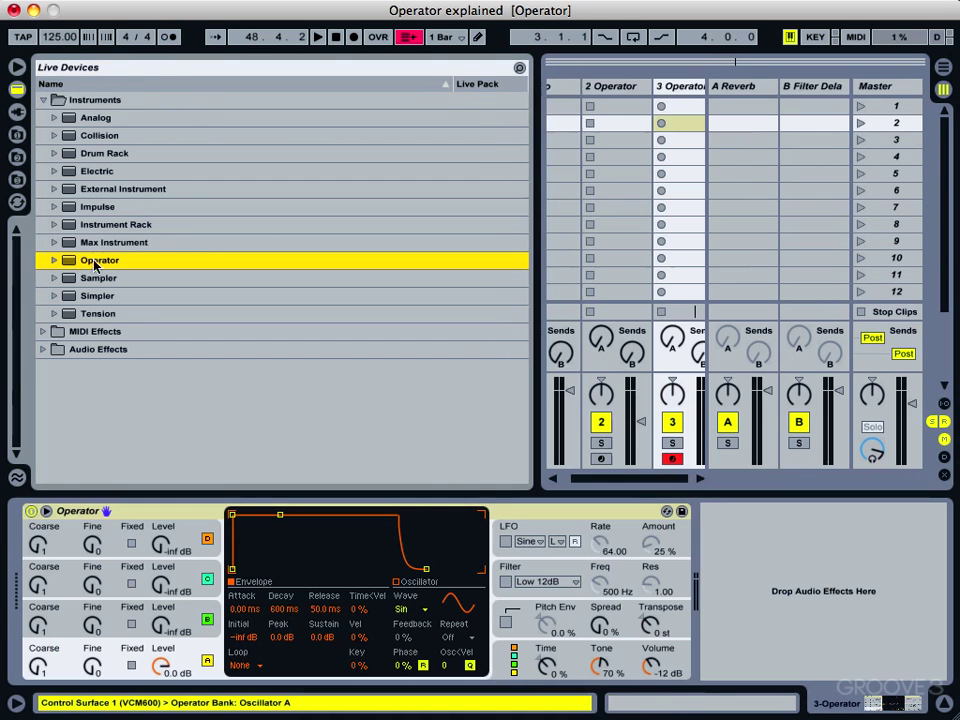
pyautogui.click(681, 86)
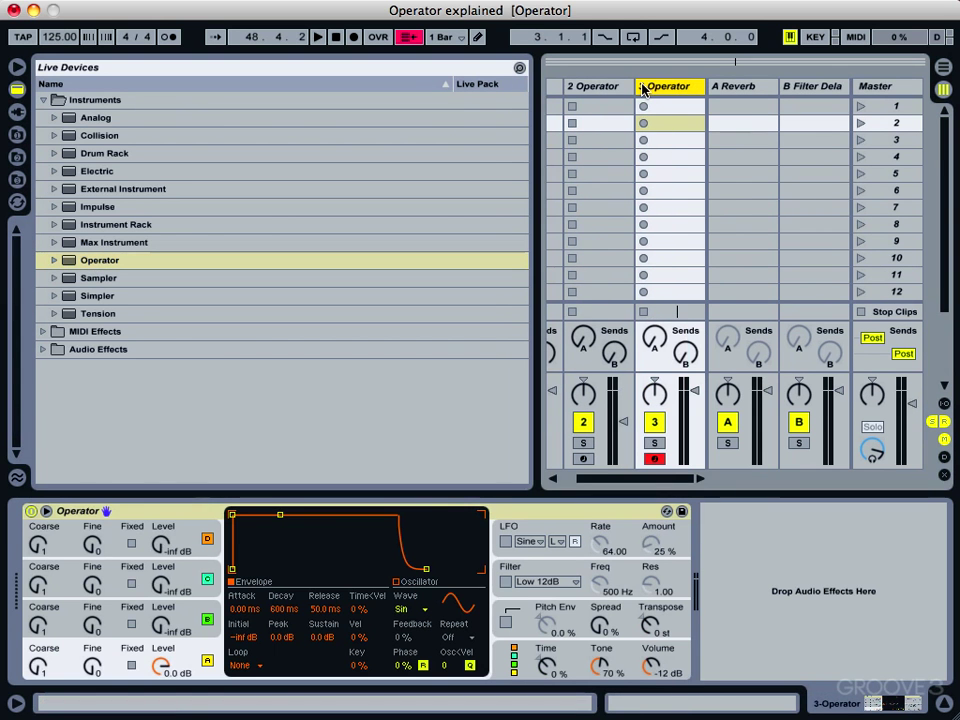
pyautogui.press('Delete')
pyautogui.click(558, 84)
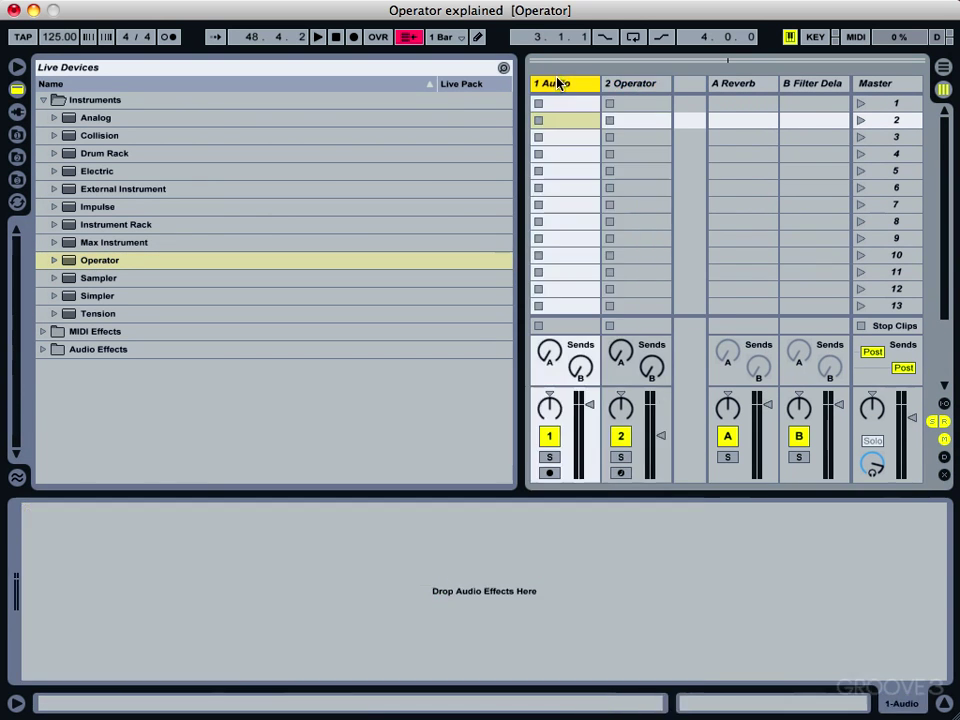
pyautogui.click(630, 83)
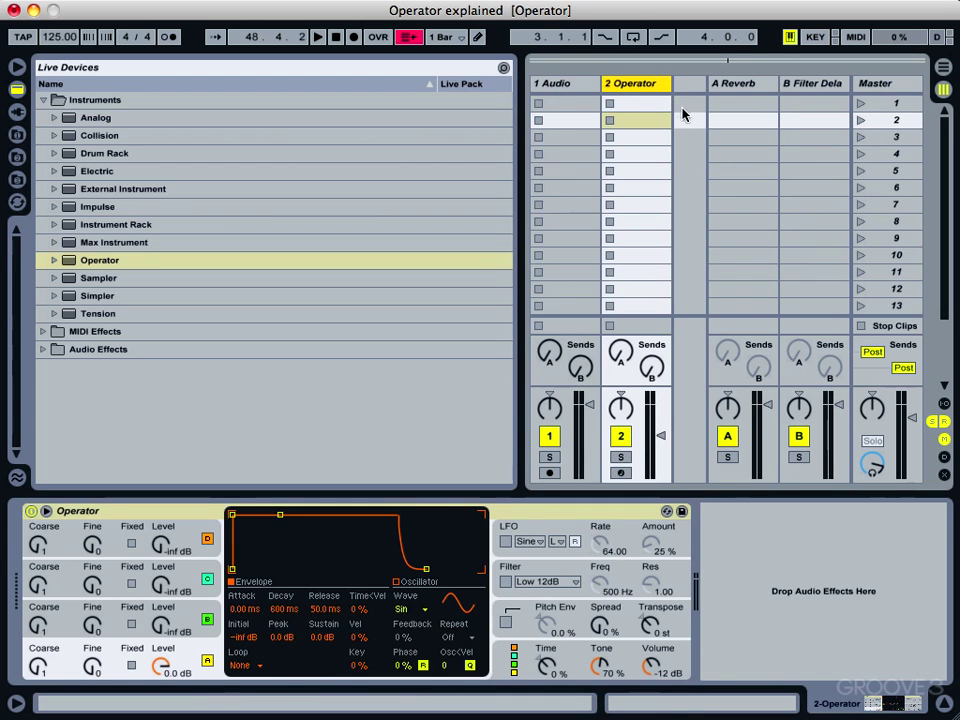
# - Load the Cowbell-808 preset from Operator's Drums Kit-808 folder onto track 2
pyautogui.click(115, 261)
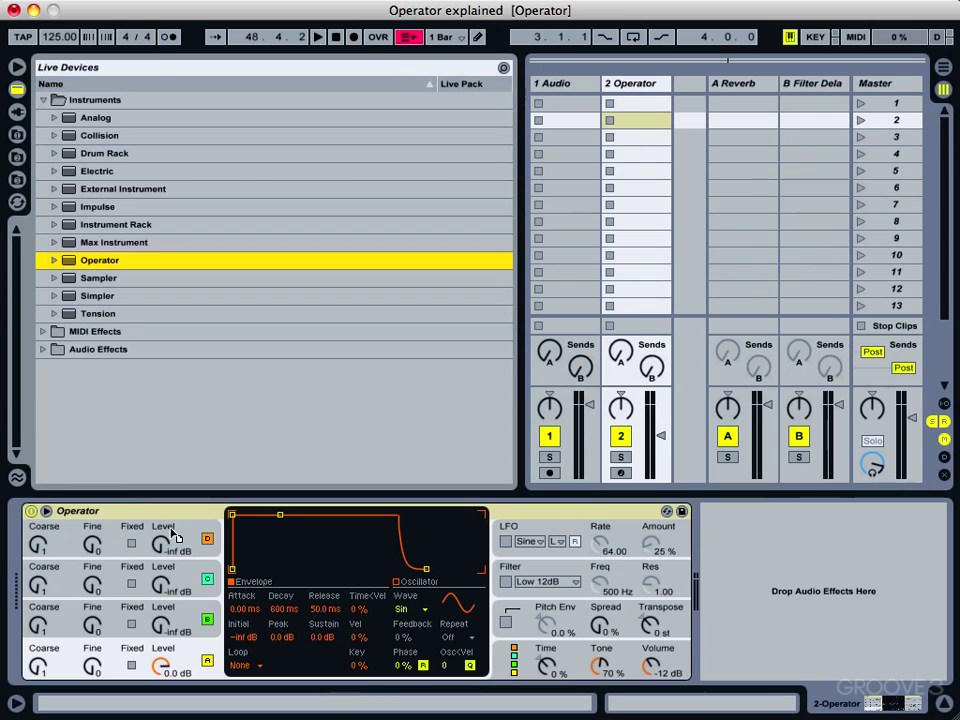
pyautogui.click(54, 260)
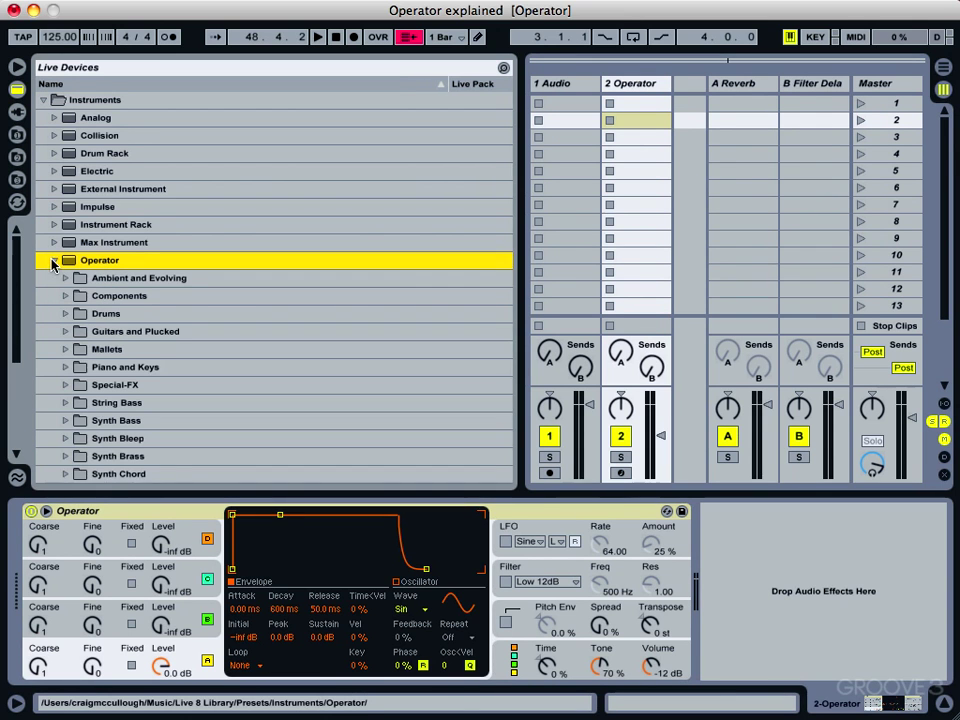
pyautogui.click(66, 316)
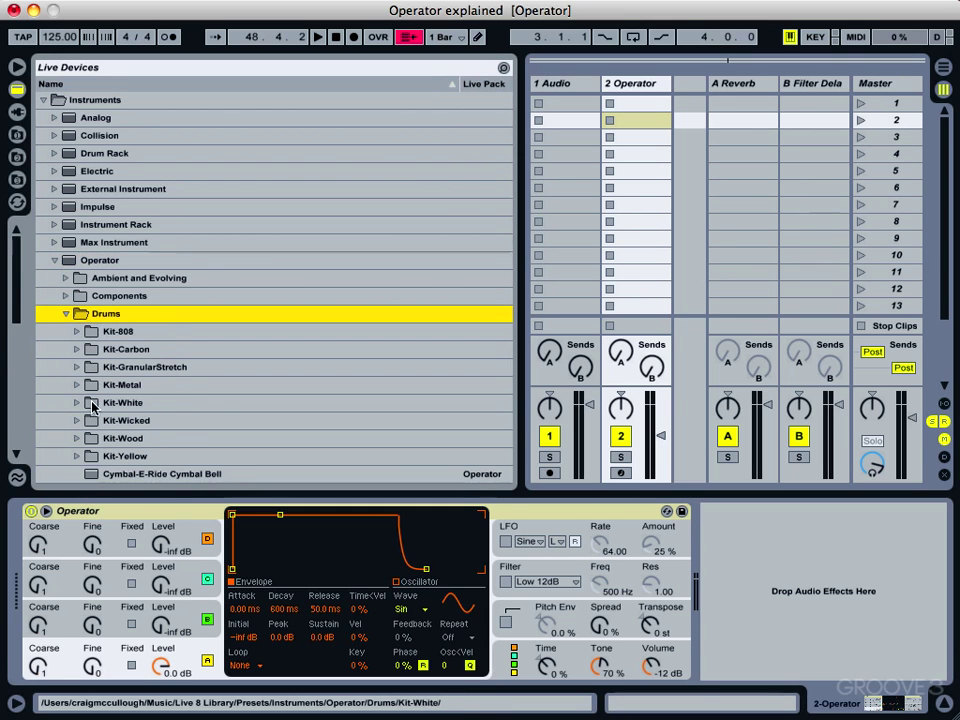
pyautogui.click(76, 331)
pyautogui.doubleClick(120, 349)
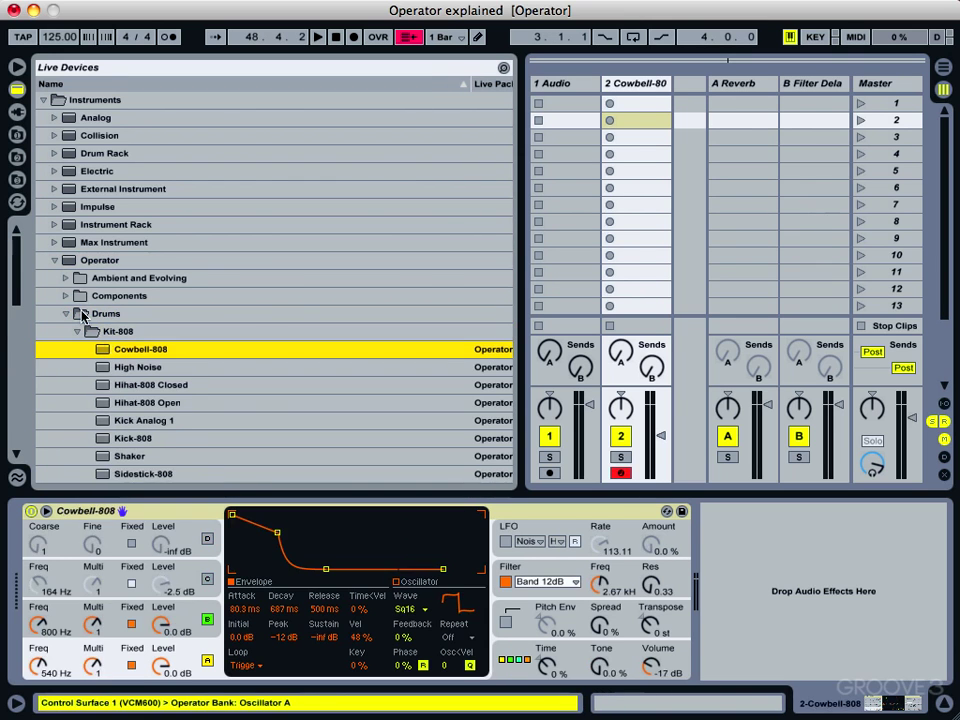
pyautogui.click(54, 261)
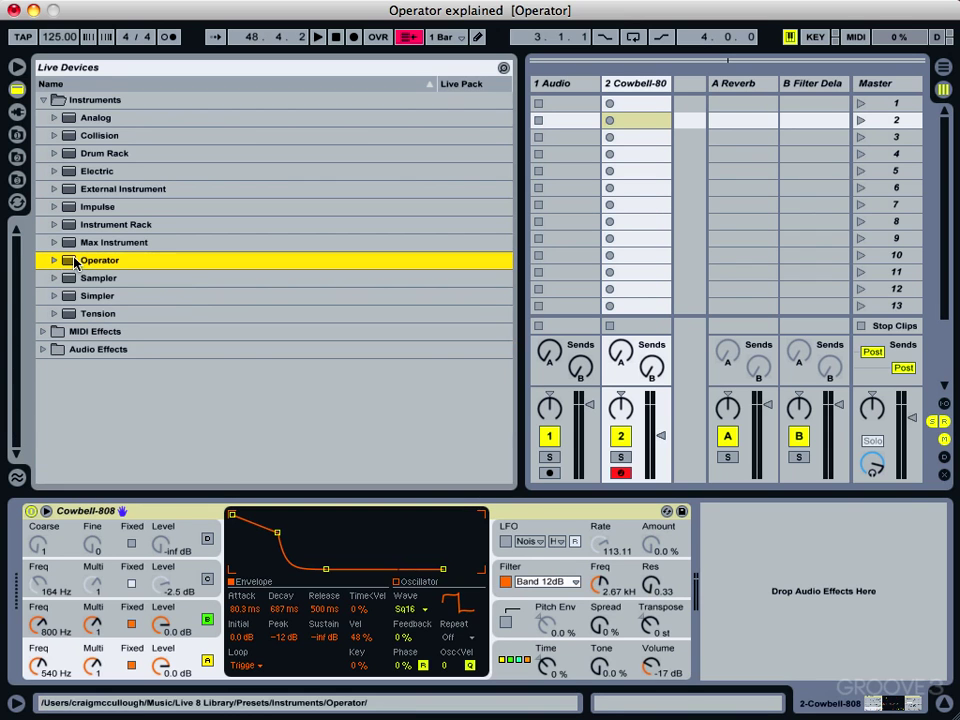
# - Replace Cowbell-808 with a default Operator, play a note, and collapse Instruments
pyautogui.moveTo(75, 262); pyautogui.dragTo(140, 578)
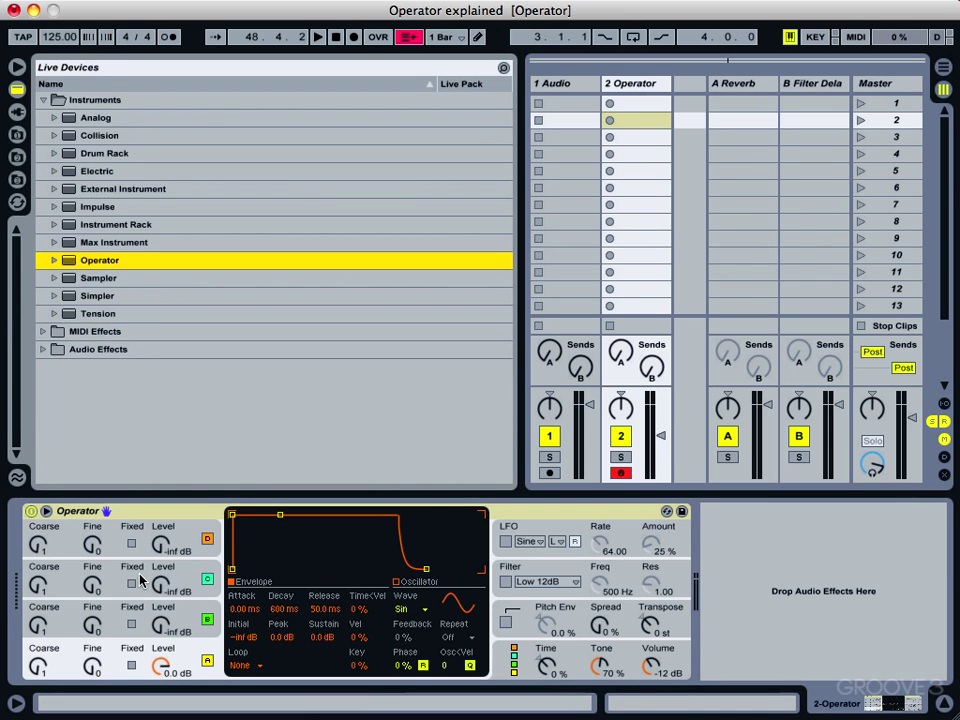
pyautogui.press('a')
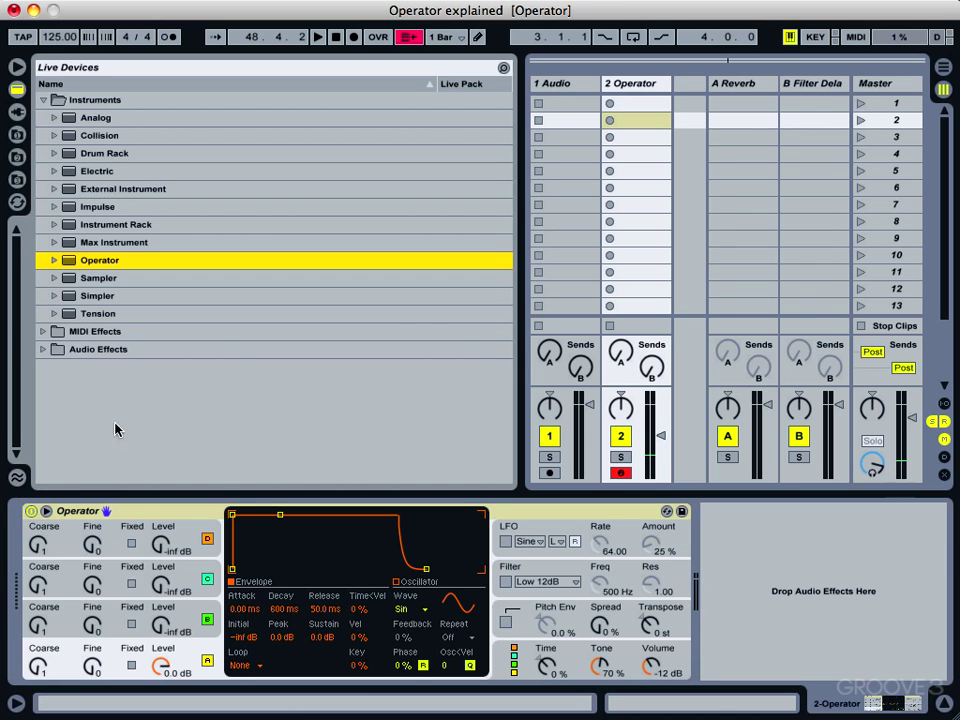
pyautogui.click(43, 100)
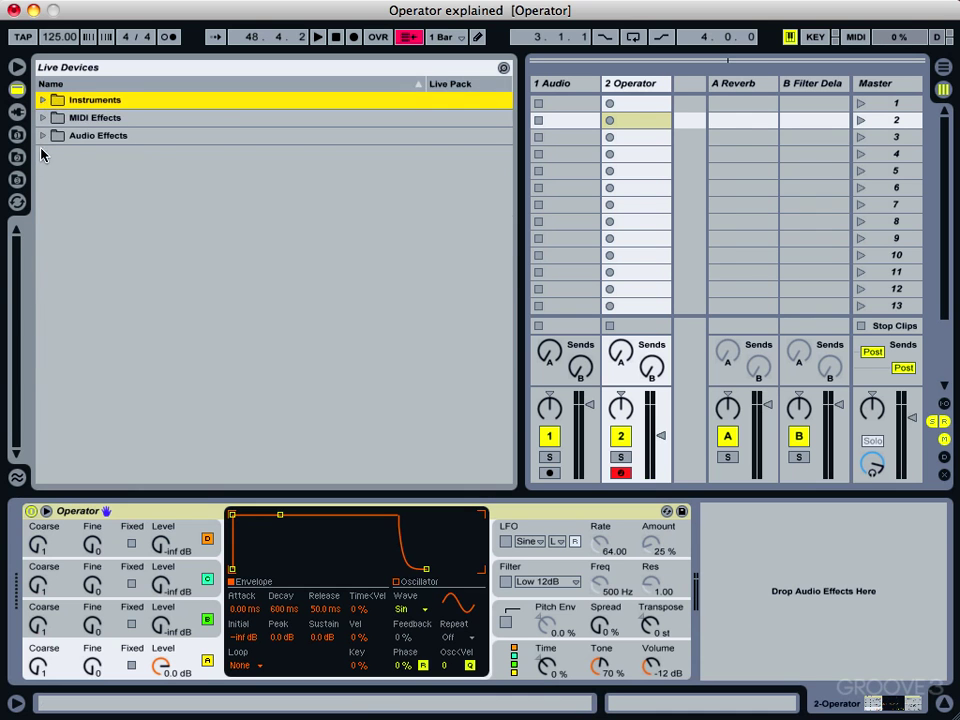
# - Add the Spectrum analyser from Audio Effects after Operator on track 2
pyautogui.click(42, 135)
pyautogui.scroll(-5, 155, 268)
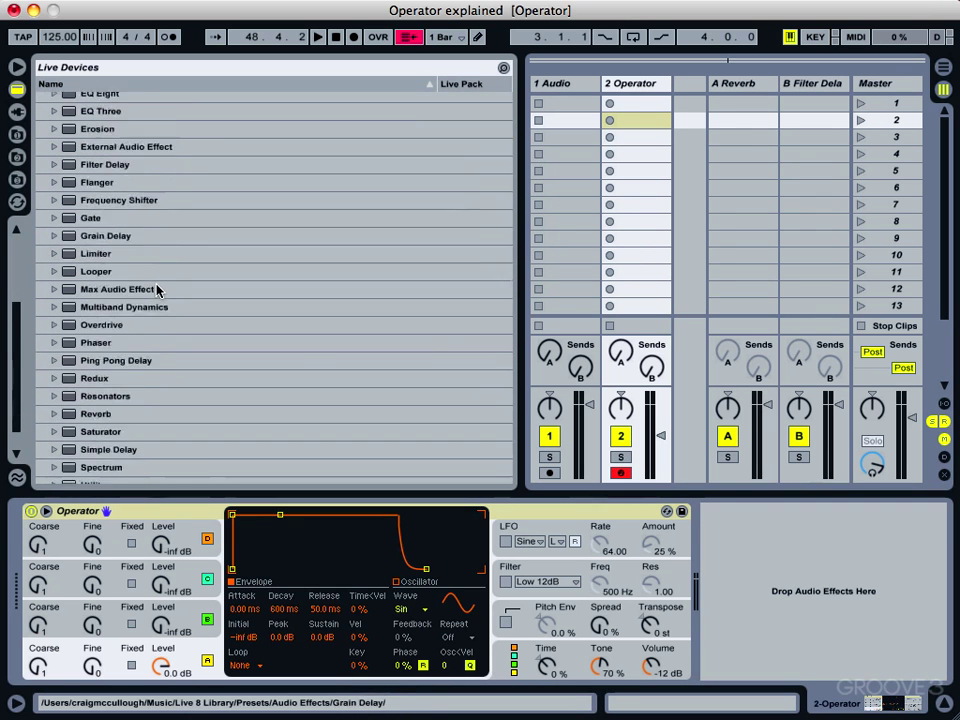
pyautogui.scroll(-2, 157, 289)
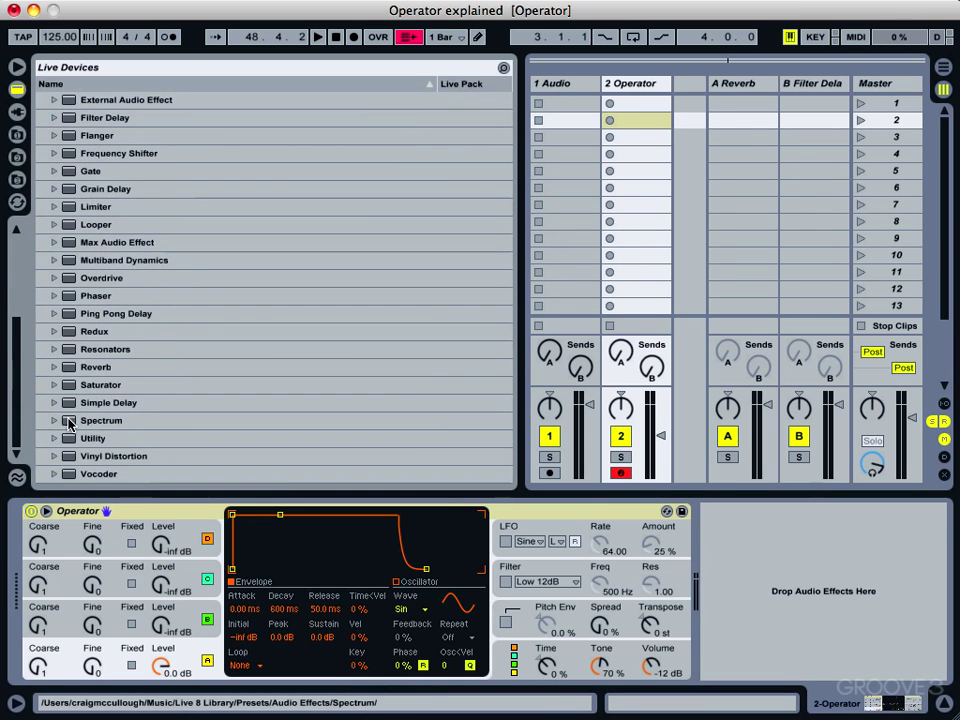
pyautogui.moveTo(68, 423); pyautogui.dragTo(793, 530)
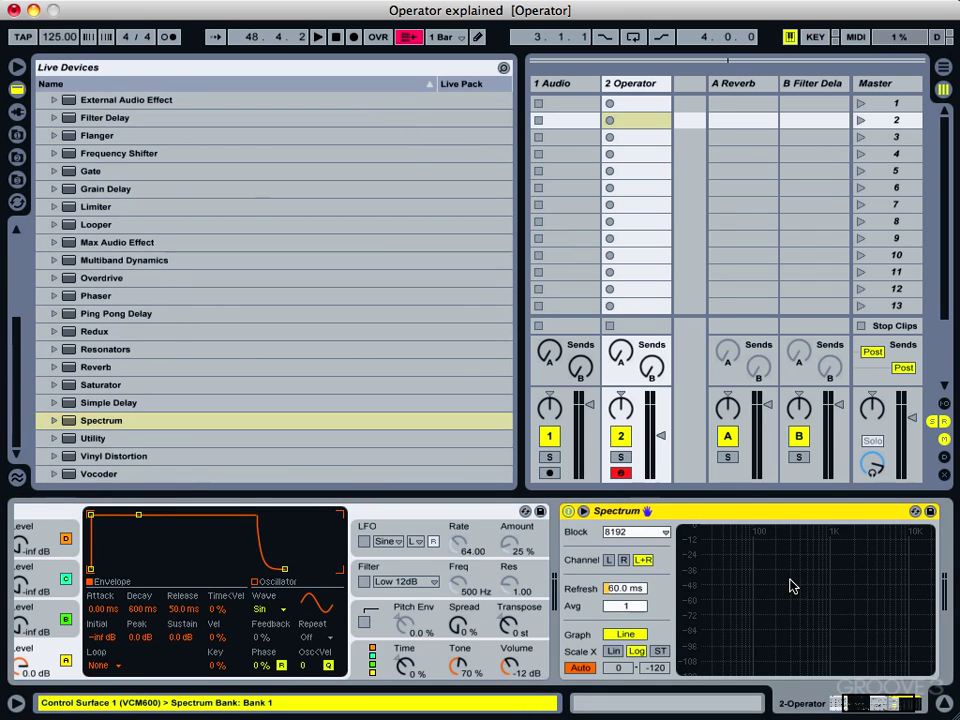
# - Hide the device browser and enlarge Spectrum's graph into the main window
pyautogui.click(16, 68)
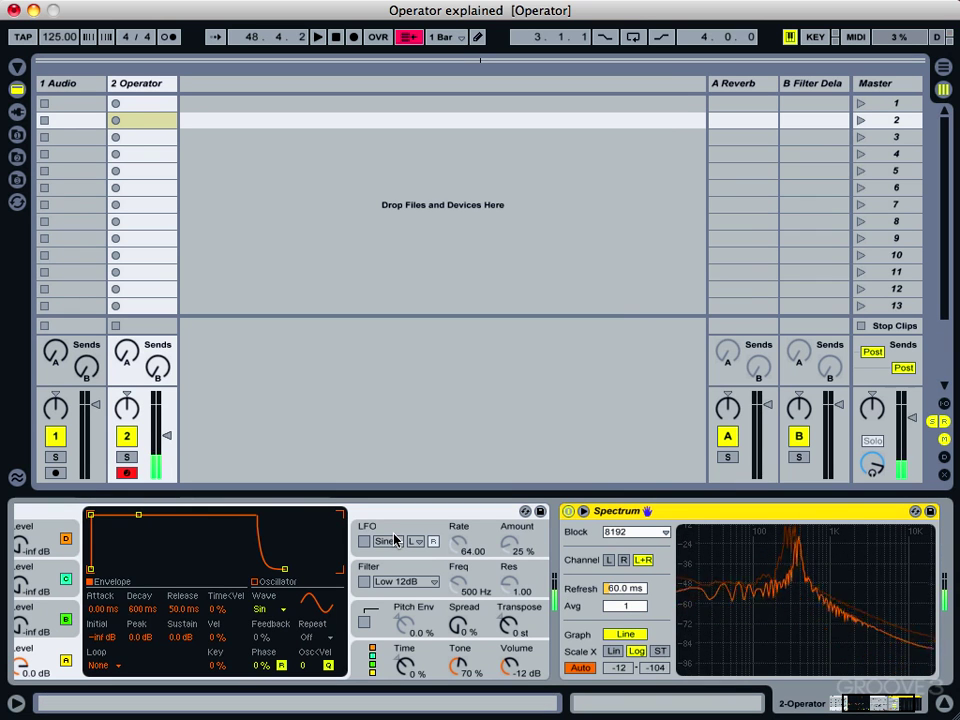
pyautogui.moveTo(771, 632)
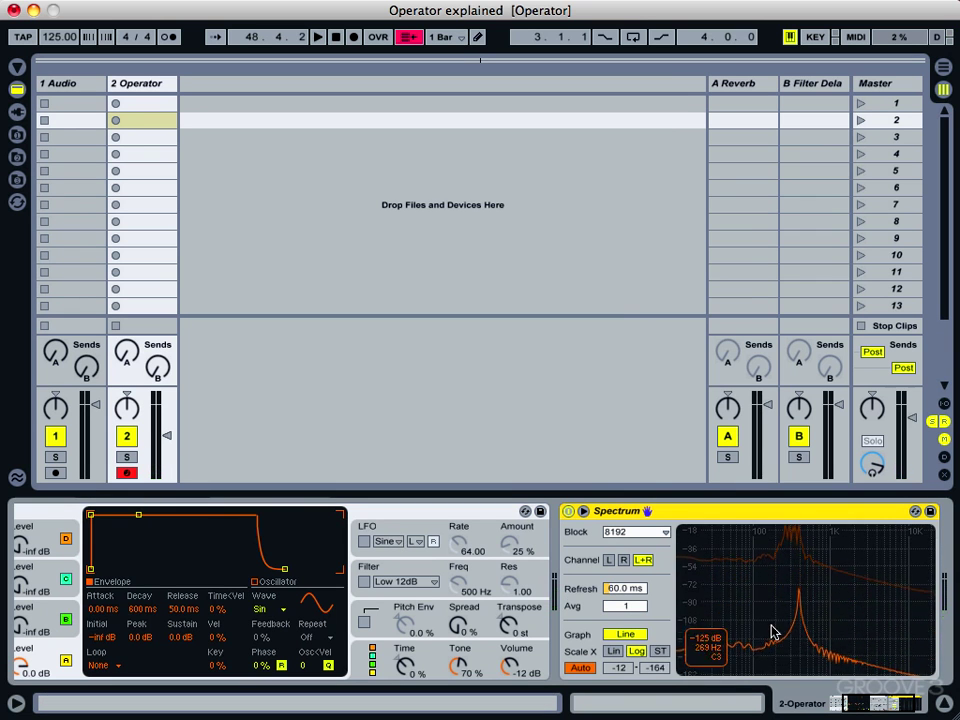
pyautogui.click(584, 512)
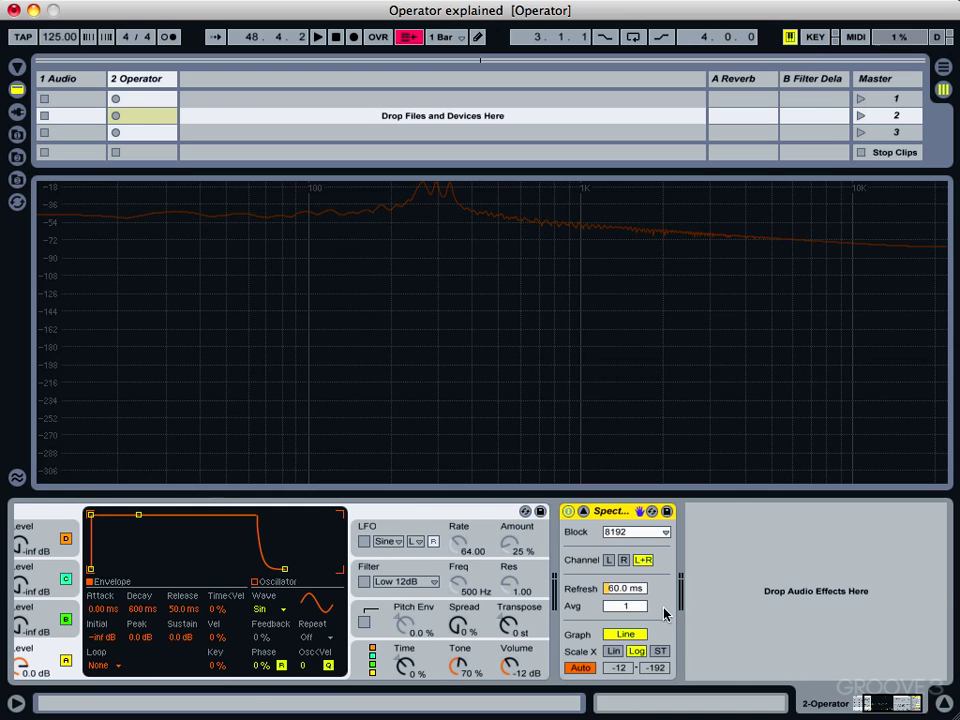
pyautogui.hscroll(-3, 664, 611)
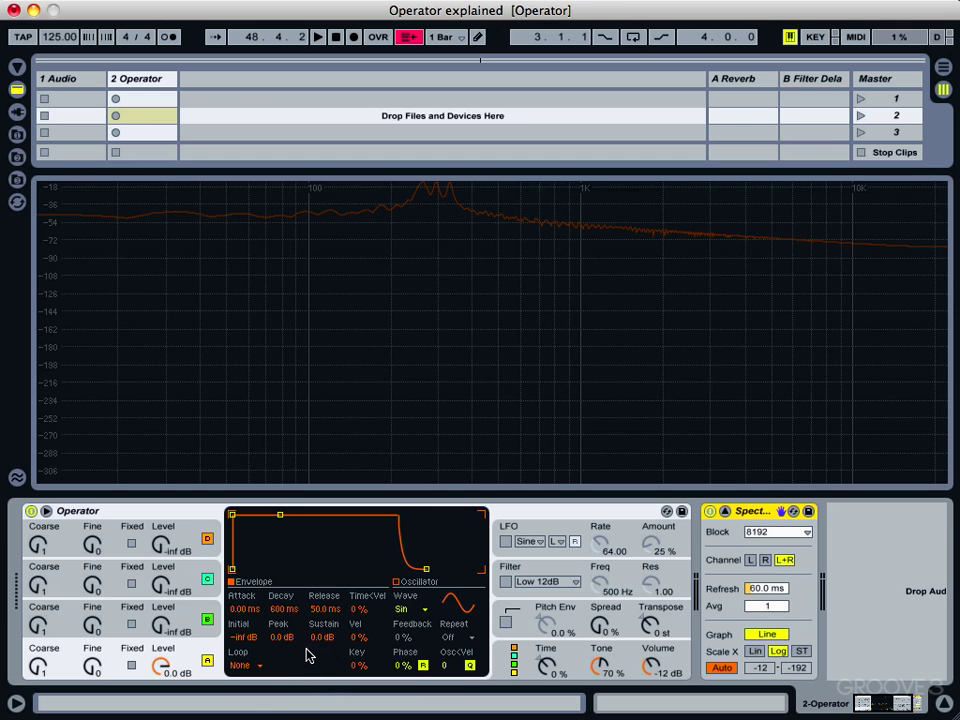
pyautogui.click(112, 605)
pyautogui.click(115, 568)
pyautogui.click(115, 540)
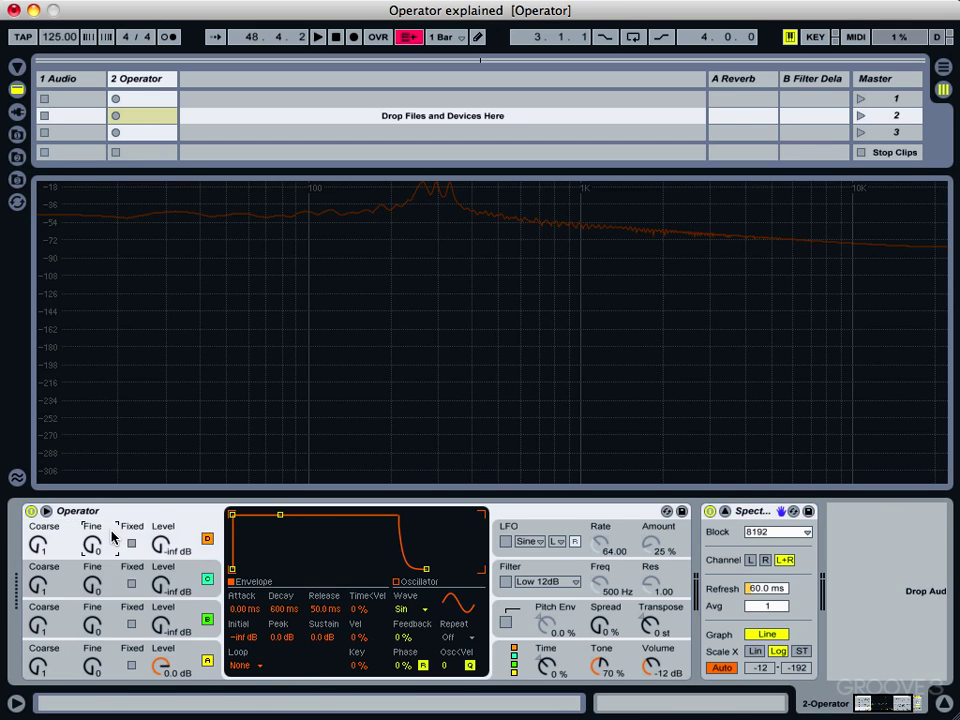
pyautogui.click(115, 570)
pyautogui.click(116, 630)
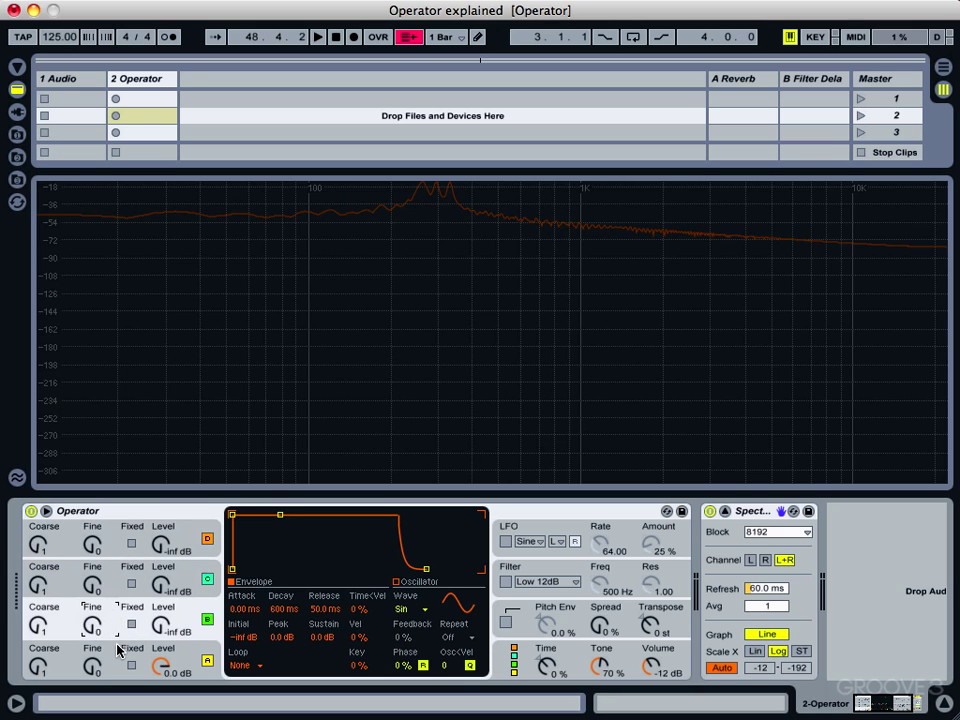
pyautogui.click(115, 657)
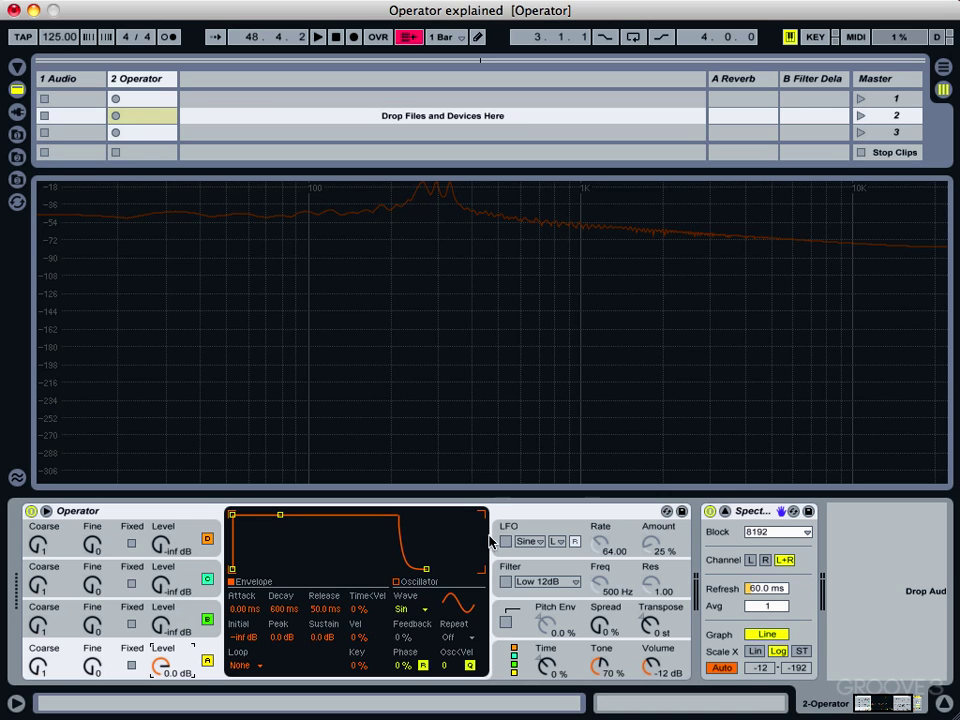
pyautogui.click(537, 528)
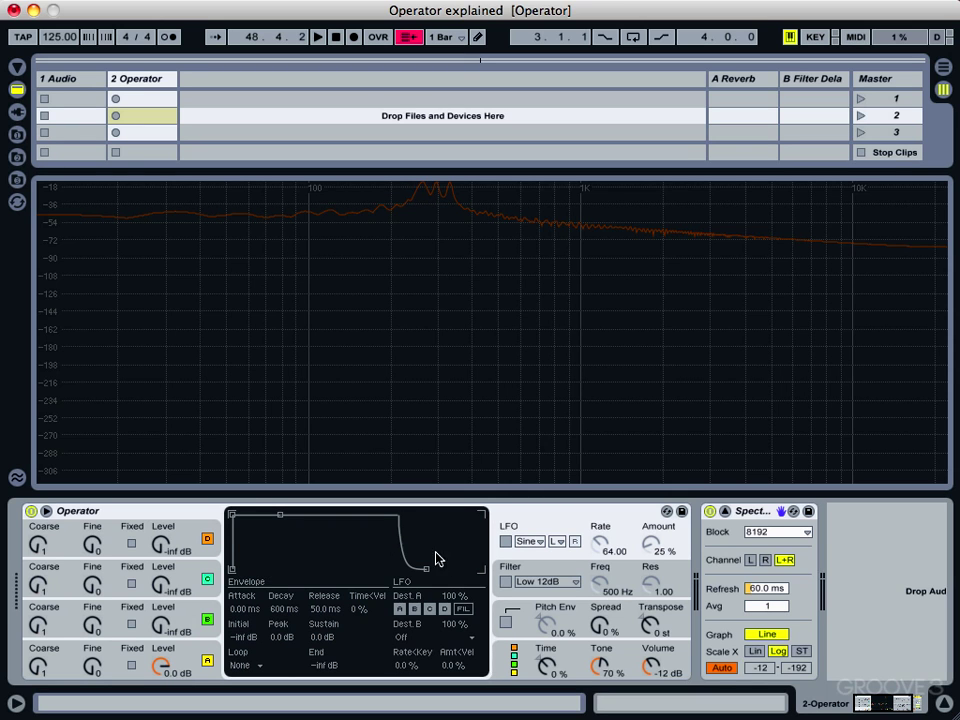
# - Drag Operator's filter curve to 597 Hz cutoff with resonance 3.38
pyautogui.click(547, 574)
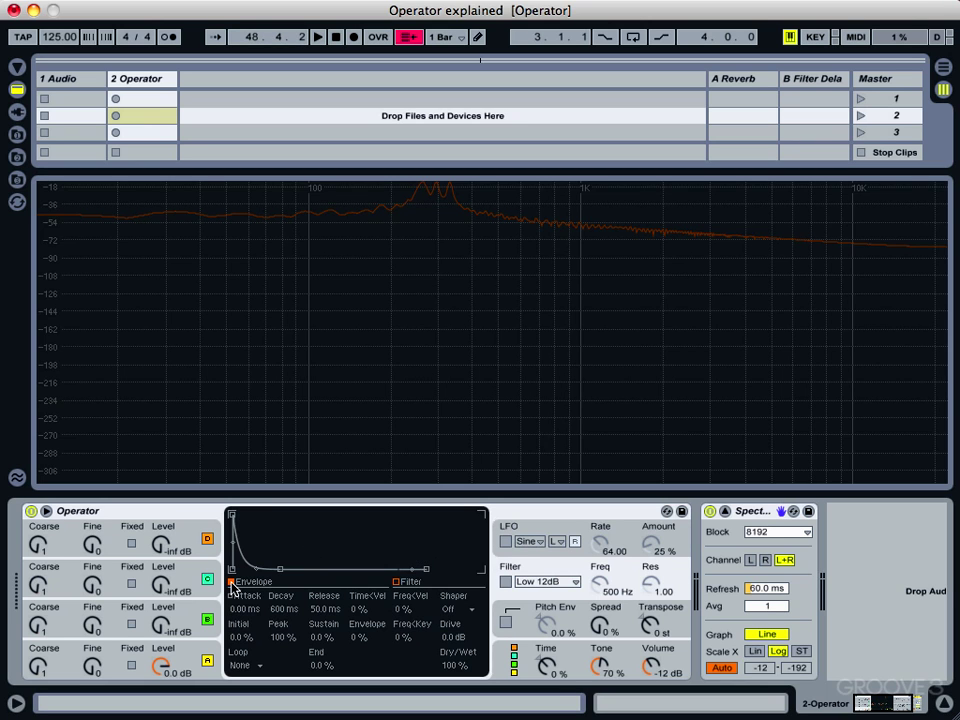
pyautogui.click(400, 582)
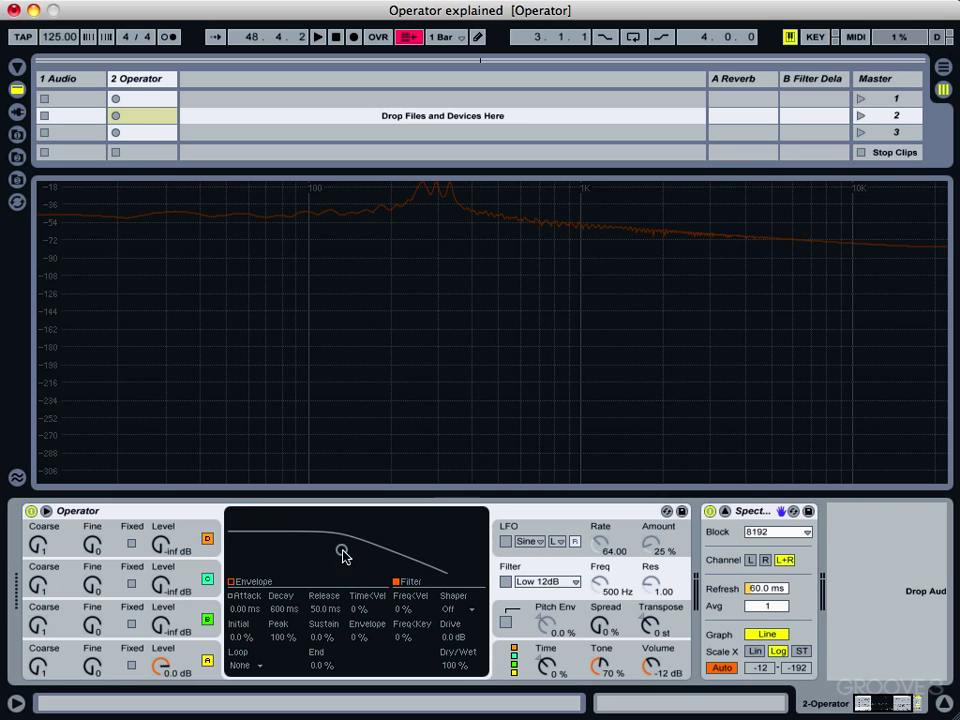
pyautogui.moveTo(342, 556)
pyautogui.mouseDown()
pyautogui.moveTo(407, 534)
pyautogui.moveTo(316, 545)
pyautogui.moveTo(336, 527)
pyautogui.moveTo(377, 543)
pyautogui.moveTo(336, 525)
pyautogui.moveTo(291, 527)
pyautogui.moveTo(401, 523)
pyautogui.moveTo(388, 538)
pyautogui.moveTo(336, 523)
pyautogui.moveTo(331, 531)
pyautogui.moveTo(347, 528)
pyautogui.moveTo(347, 540)
pyautogui.mouseUp()
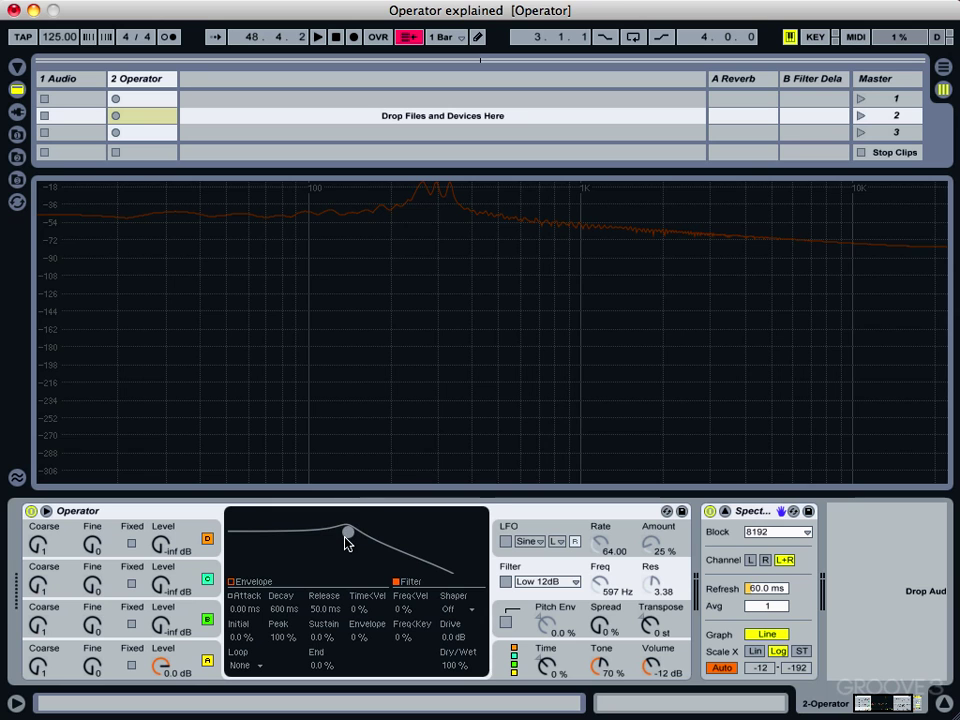
# - View oscillator A's harmonics and envelope, then show the pitch envelope at +12 st
pyautogui.click(188, 651)
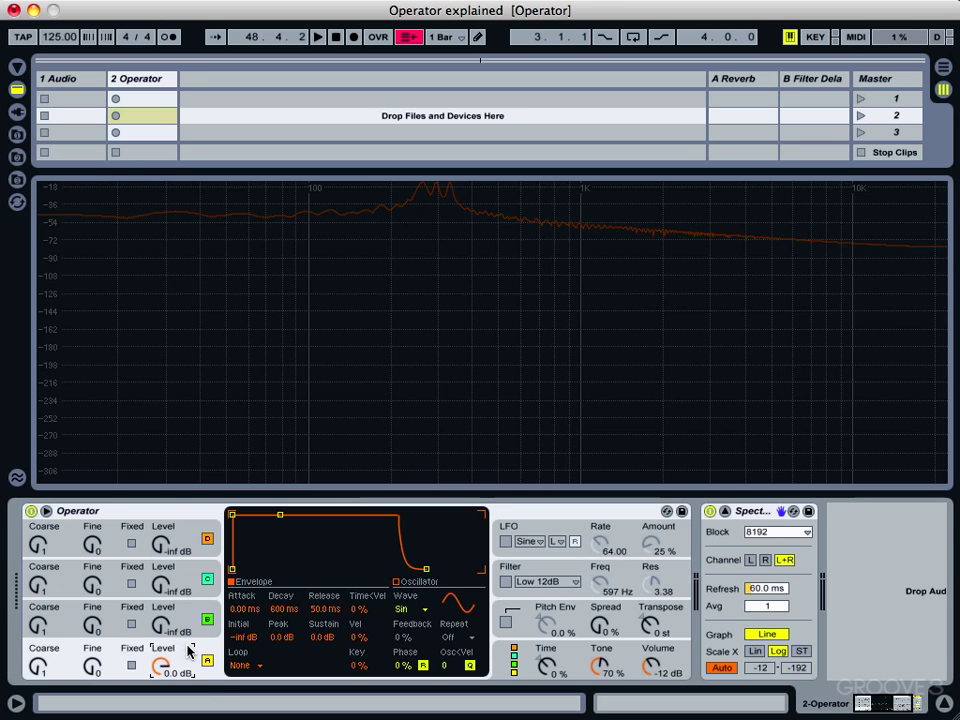
pyautogui.click(410, 582)
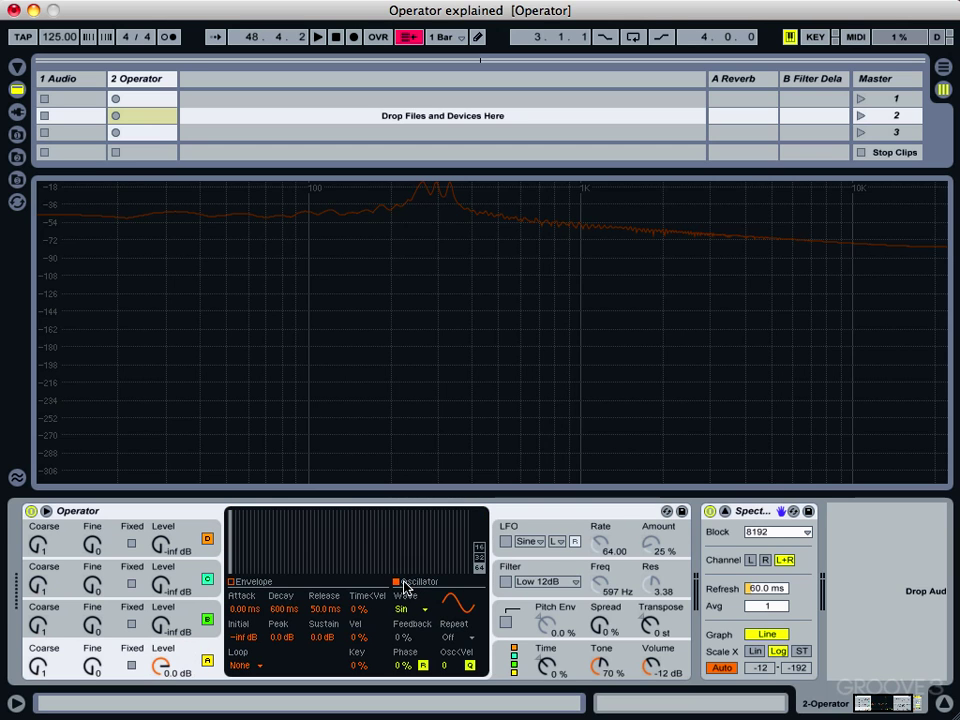
pyautogui.click(249, 588)
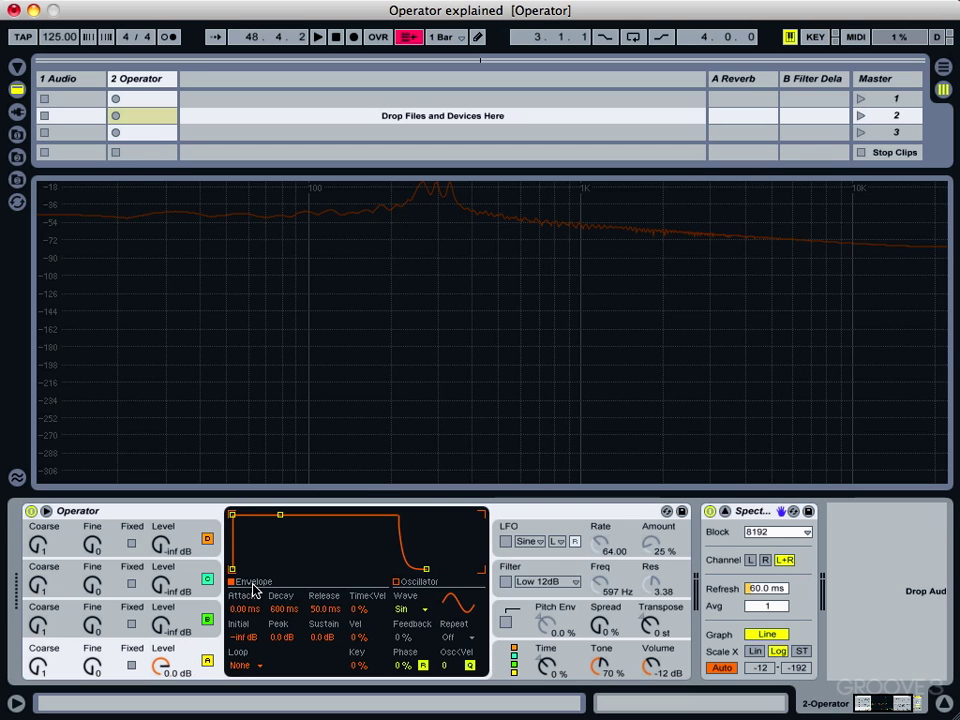
pyautogui.click(536, 611)
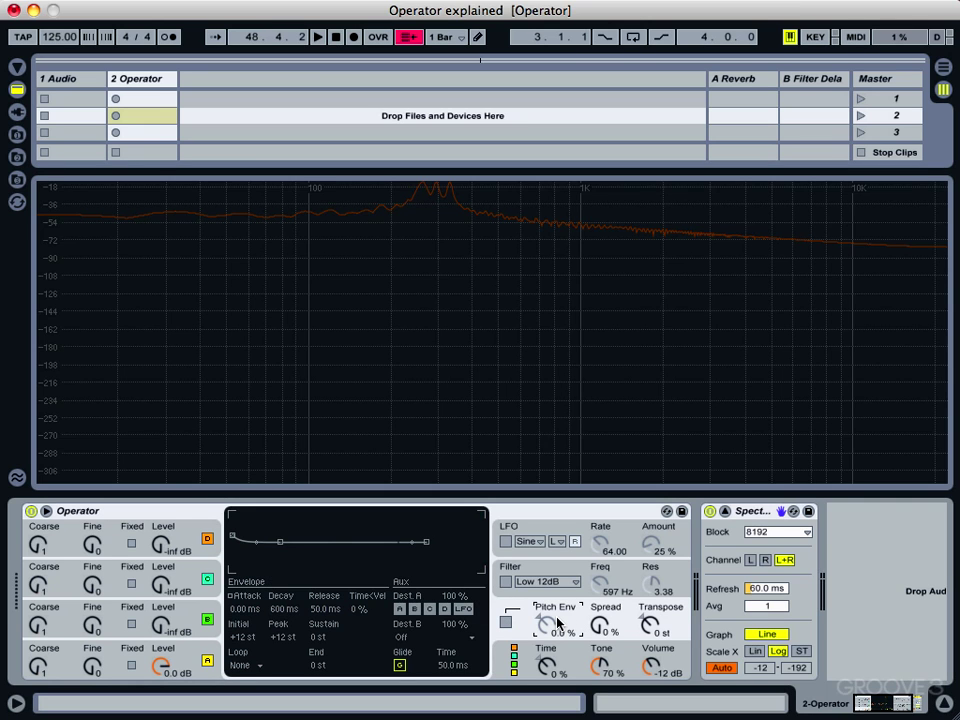
# - Show Operator's global settings (6 voices, Pitch Bend +5 st) with the device fully expanded
pyautogui.click(527, 659)
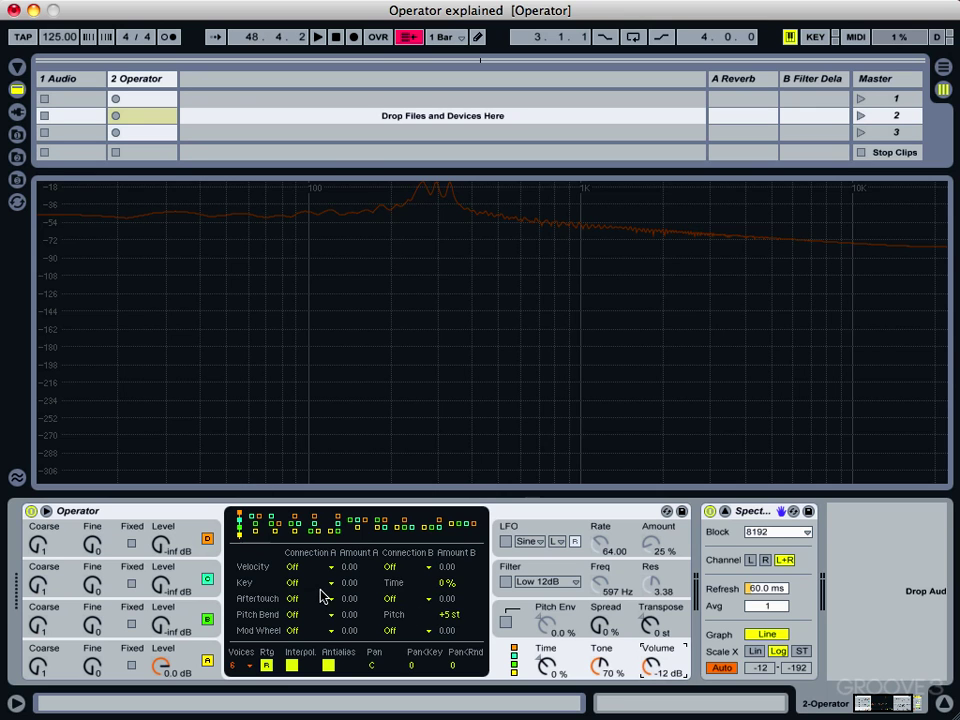
pyautogui.click(46, 512)
pyautogui.click(46, 512)
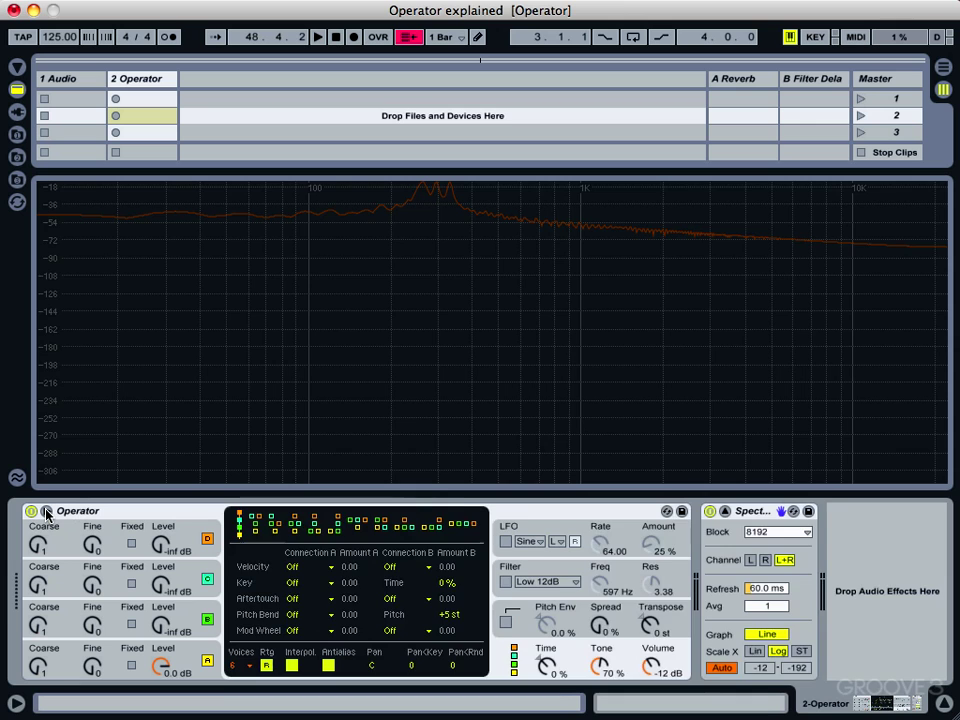
pyautogui.click(46, 512)
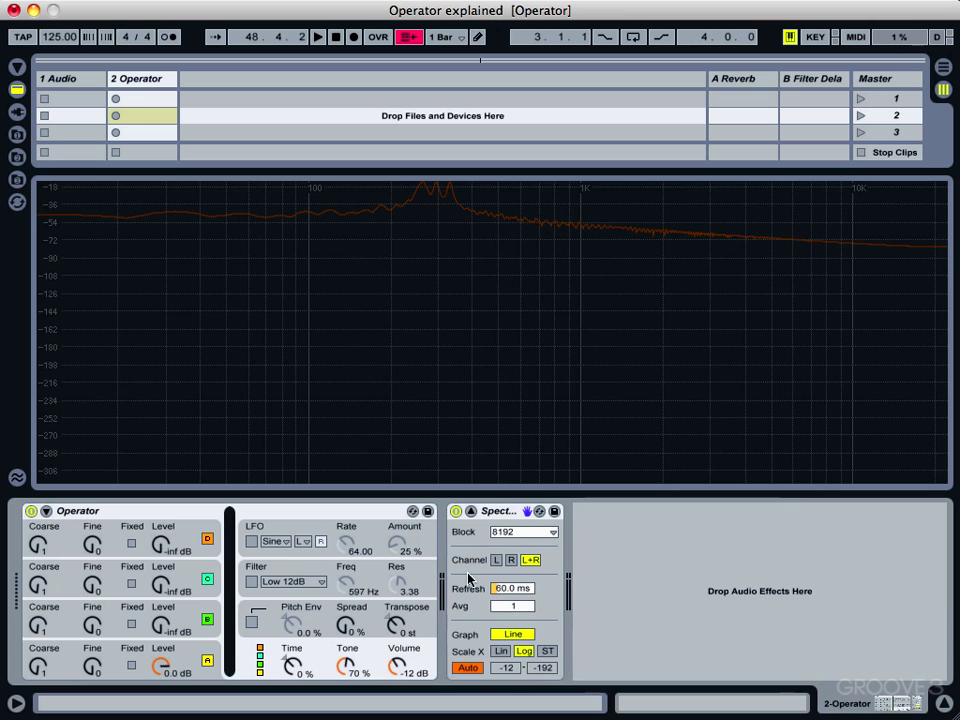
pyautogui.click(46, 512)
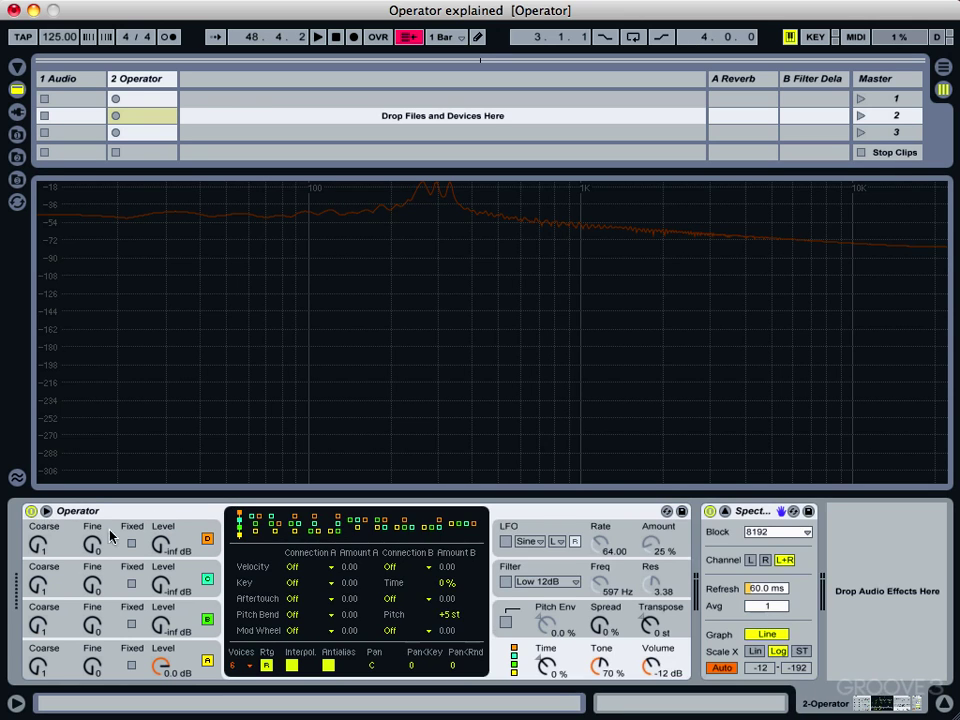